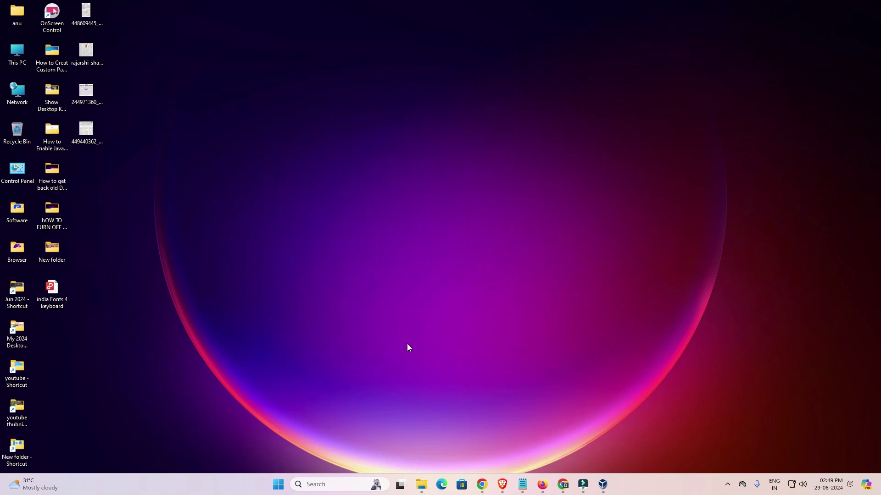
Step: Switch to the Chrome window with the printer search and search Google for "hp laserjet P1566 printer driver"
mouse_move(488, 486)
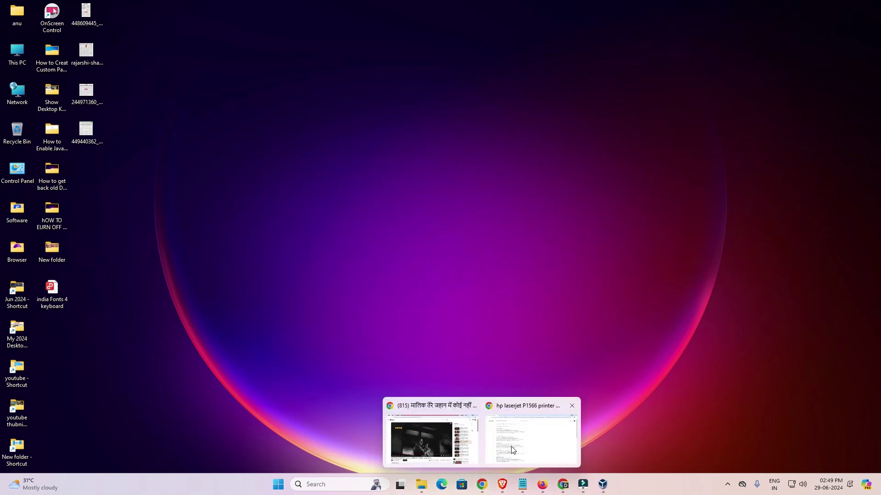
left_click(507, 447)
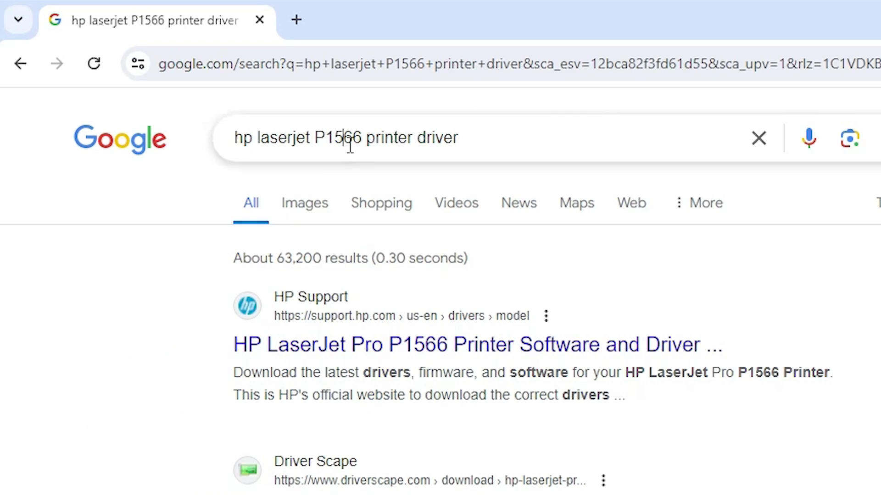
left_click(350, 146)
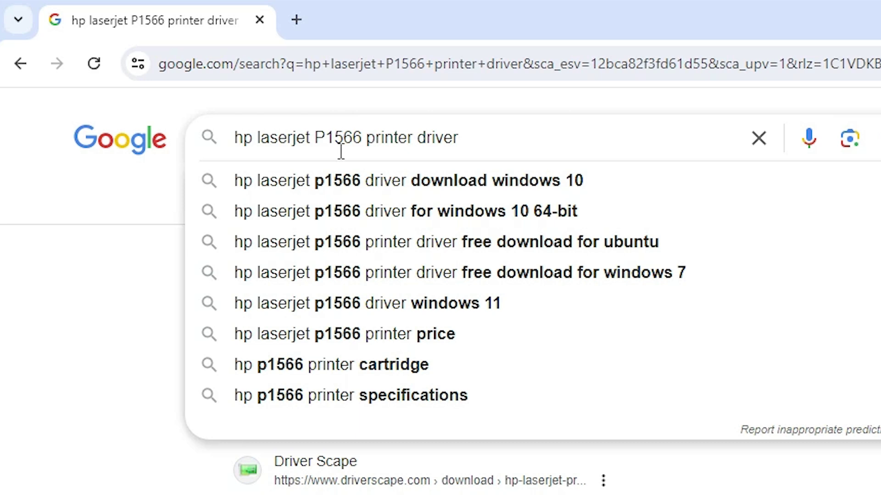
triple_click(418, 138)
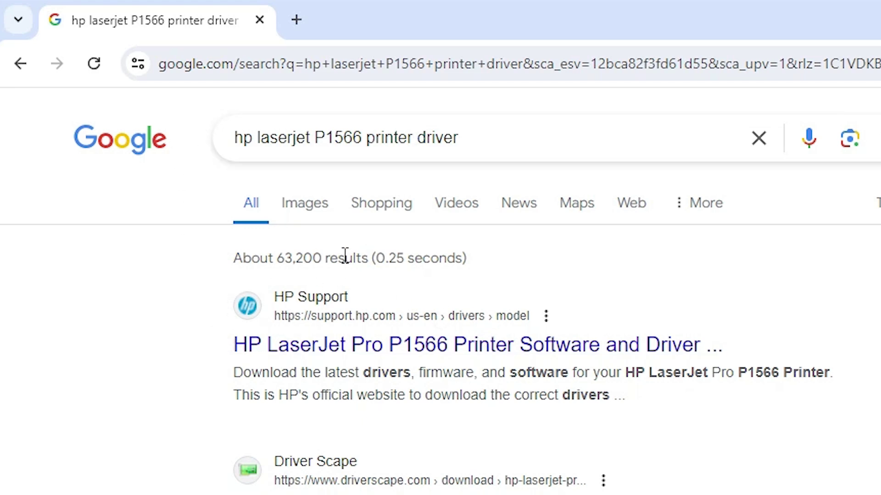
Step: Open the HP Support result for HP LaserJet Pro P1566 software and drivers in a new tab and highlight the printer name
right_click(356, 351)
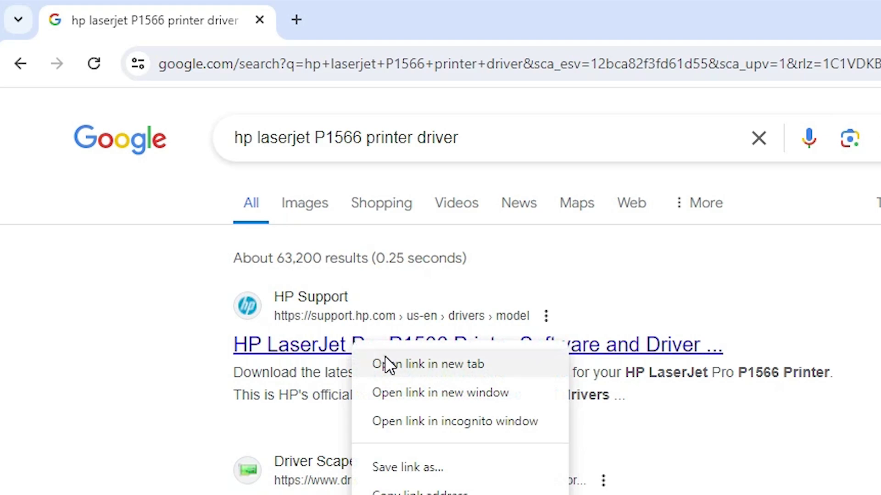
left_click(387, 363)
left_click(406, 6)
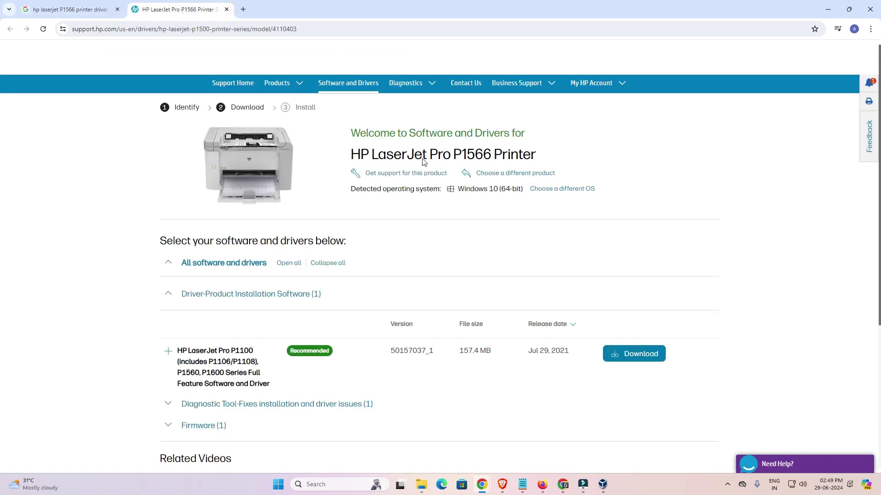
left_click_drag(362, 155, 547, 162)
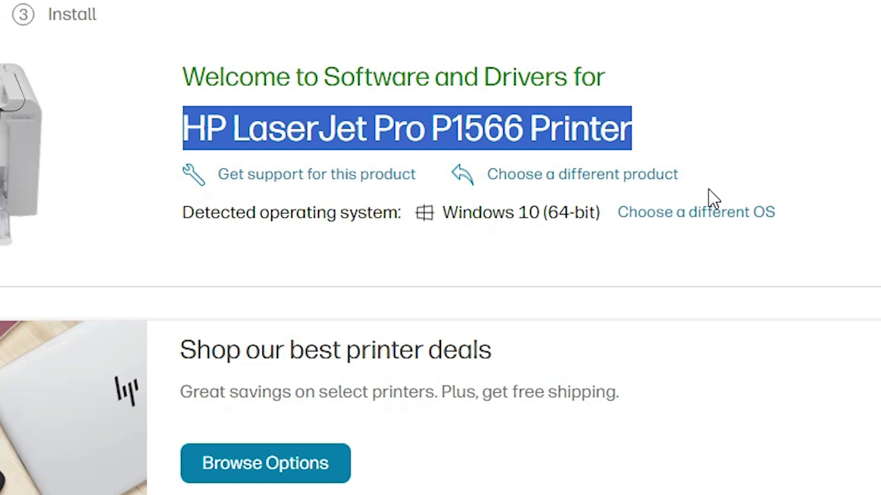
Step: Change the operating system for the HP driver list to Windows, version Windows 11
left_click(696, 214)
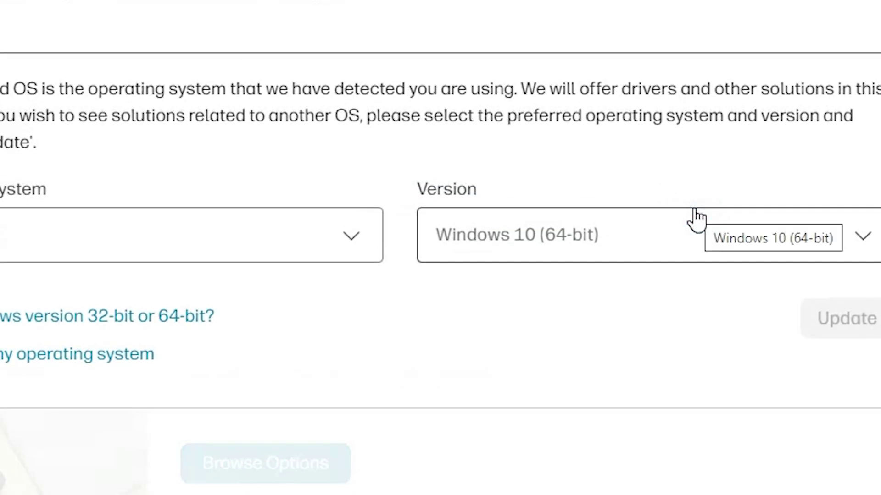
left_click(306, 245)
left_click(306, 246)
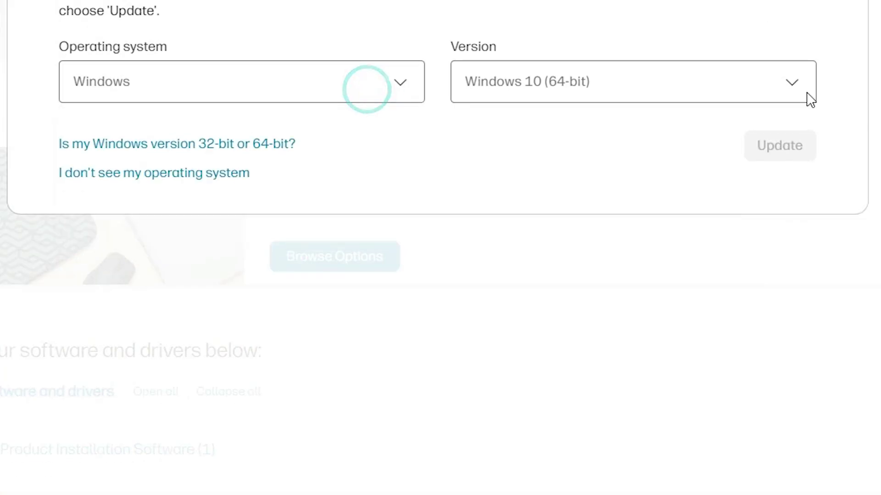
left_click(589, 87)
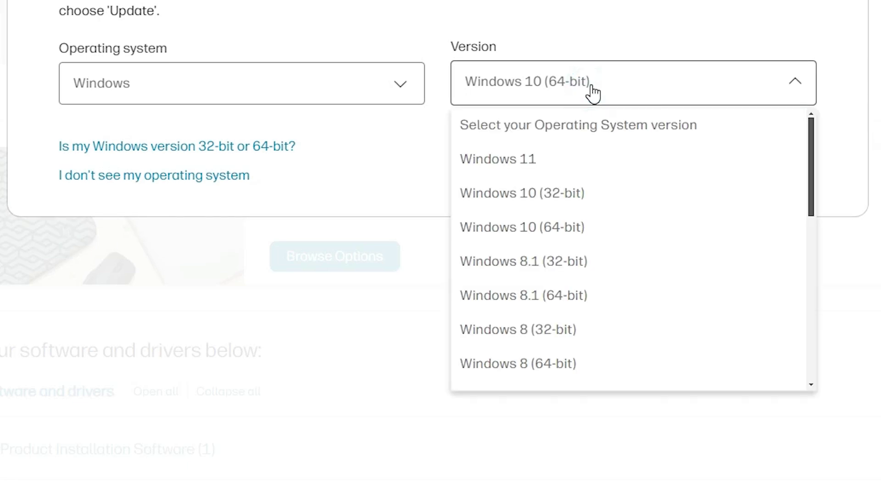
left_click(562, 170)
left_click(774, 145)
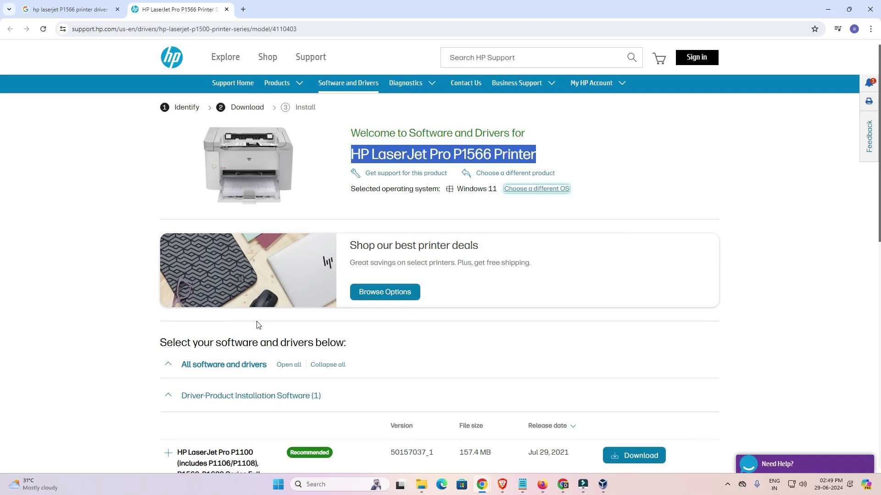
Step: Download the recommended HP LaserJet Pro P1100, P1560, P1600 Series Full Feature Software and Driver
scroll(258, 290, "down", 4)
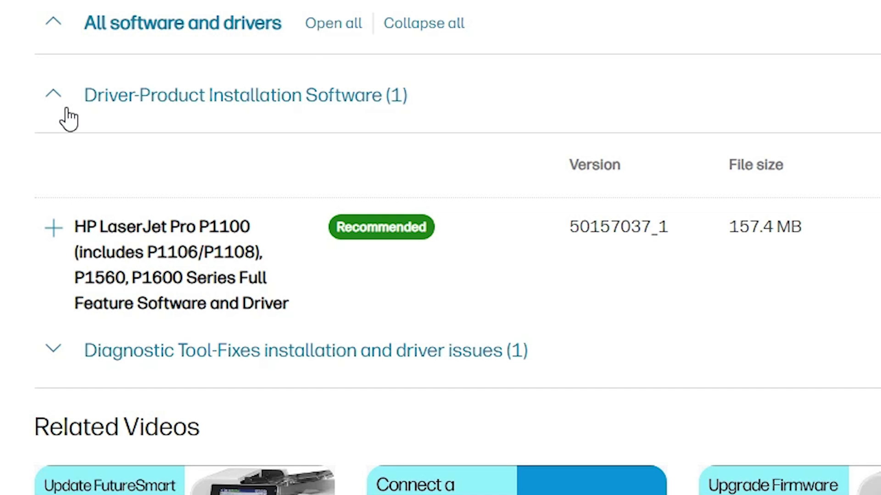
left_click_drag(75, 228, 282, 303)
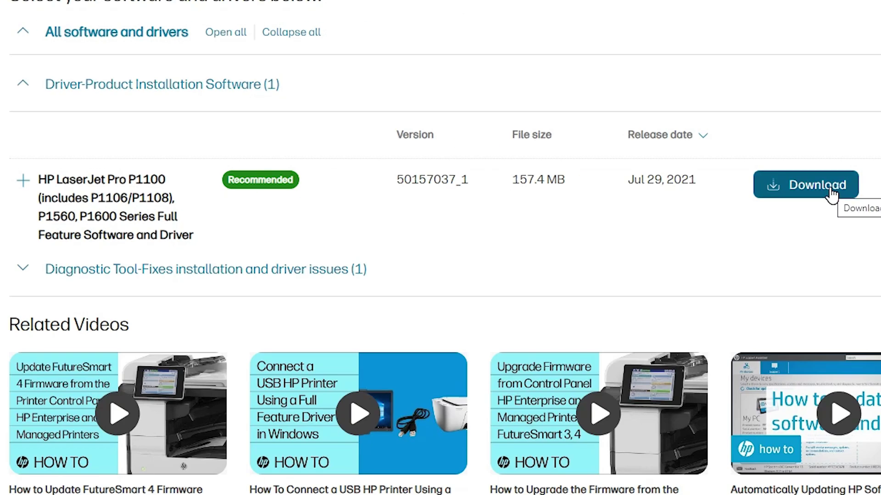
left_click(832, 192)
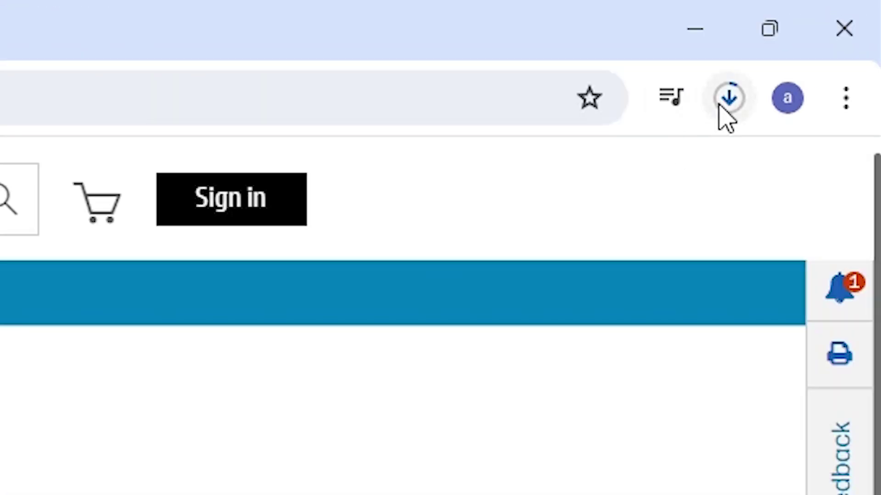
Step: Show the downloaded hp_LJP1100_P1560_P1600_Full_Solution installer in its folder from the browser's recent downloads
left_click(837, 29)
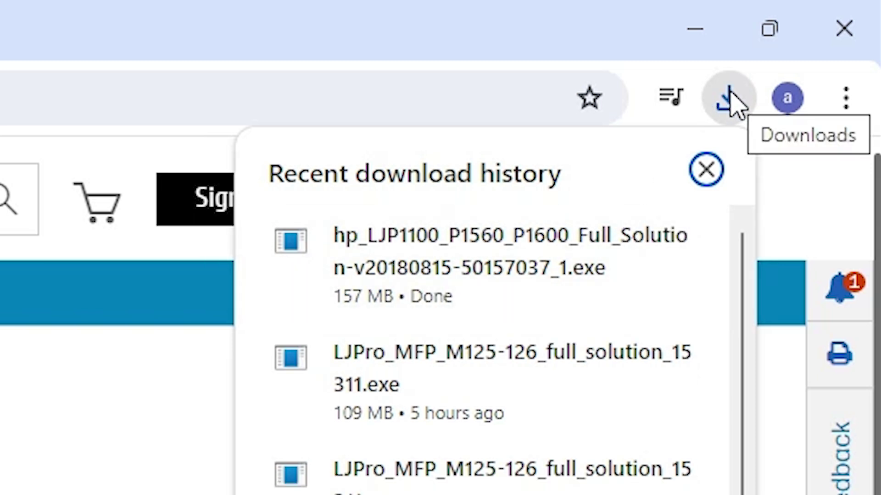
mouse_move(501, 246)
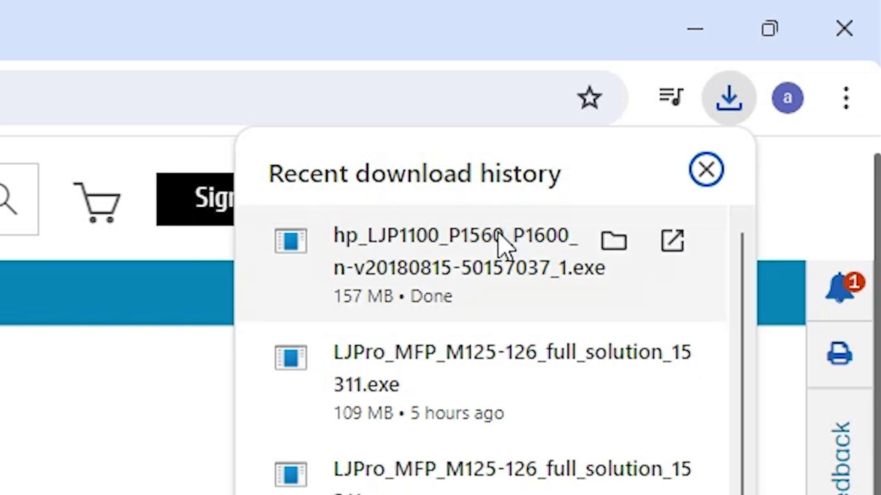
left_click(615, 249)
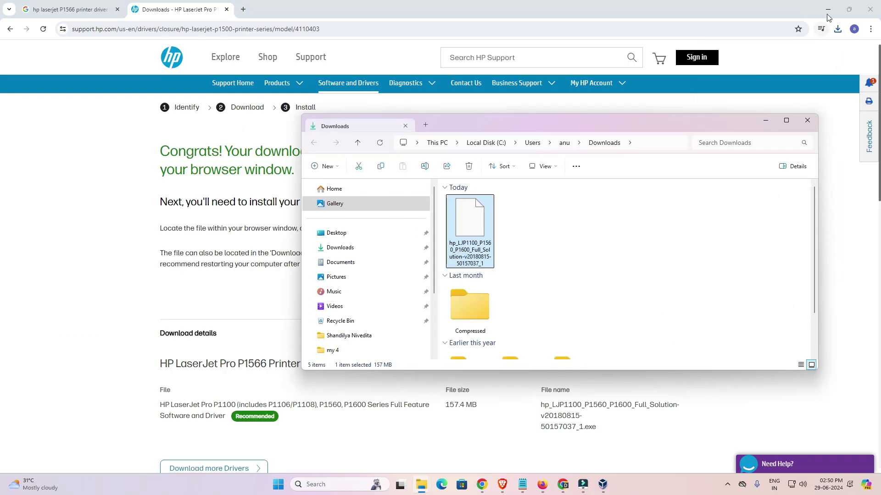
Step: Minimize the browser, move the HP installer file from Downloads to the desktop below the other icons, and close the Downloads window
left_click(828, 14)
left_click_drag(532, 123, 439, 157)
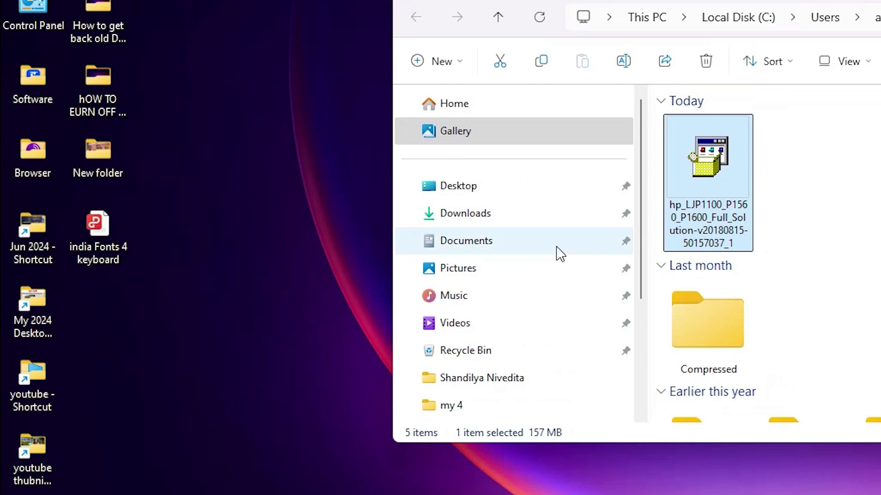
left_click_drag(693, 189, 192, 335)
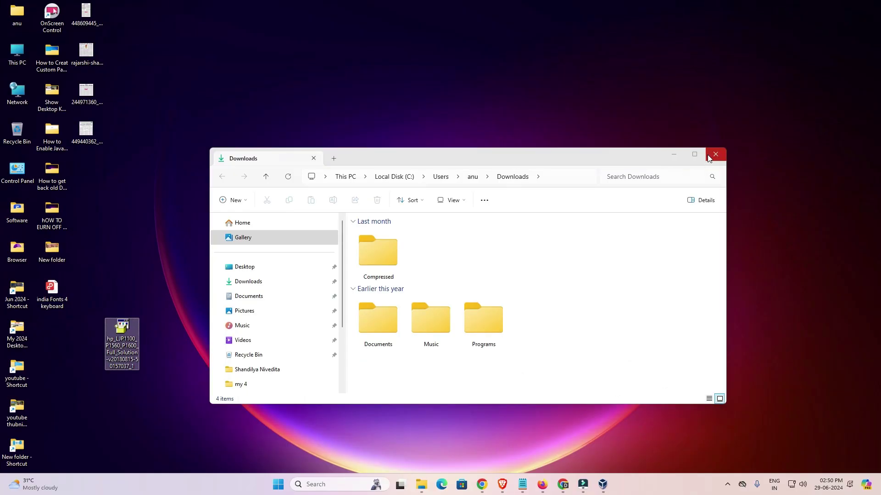
left_click(709, 158)
left_click_drag(122, 338, 63, 336)
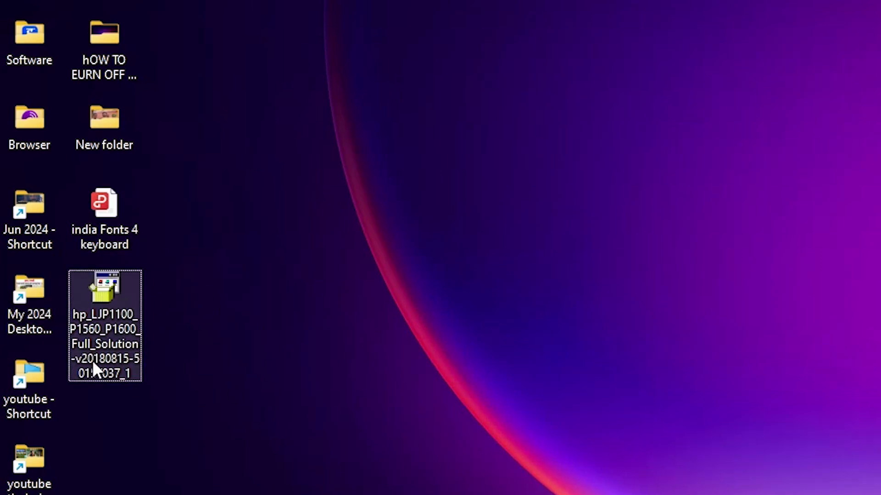
Step: Extract the HP installer with WinRAR into its own folder on the desktop, and open that folder to look through its contents
mouse_move(86, 296)
right_click(108, 298)
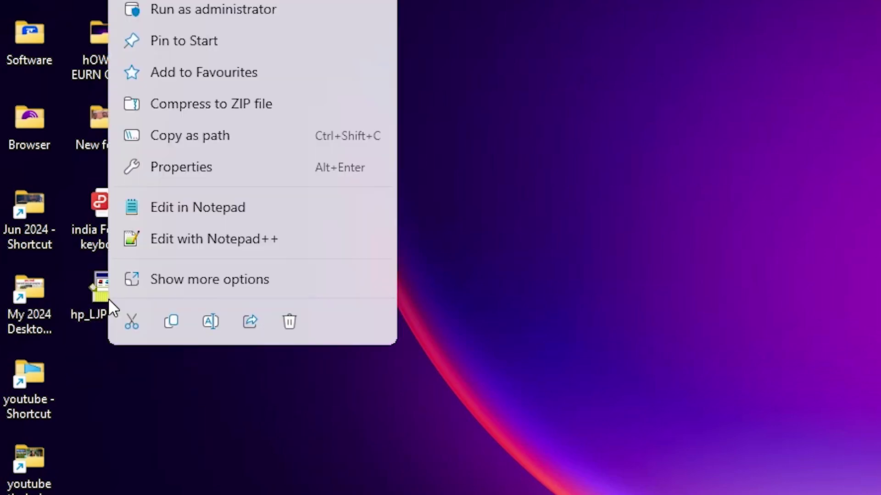
left_click(210, 280)
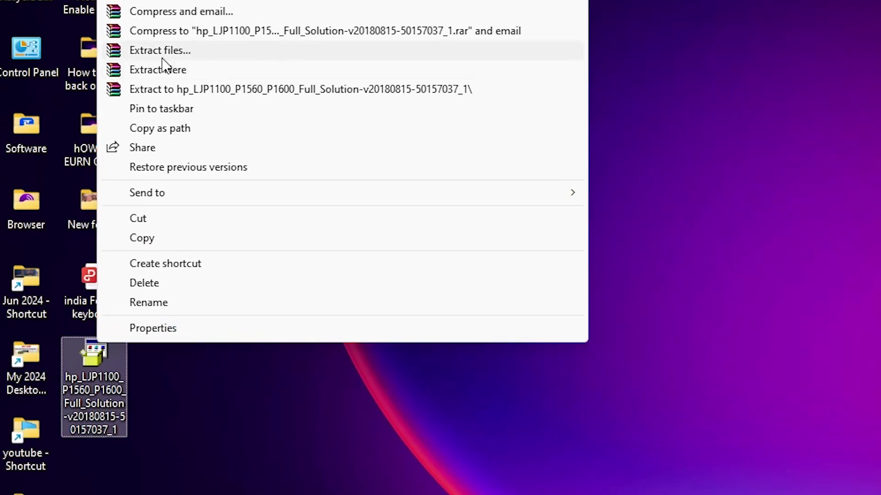
left_click(194, 50)
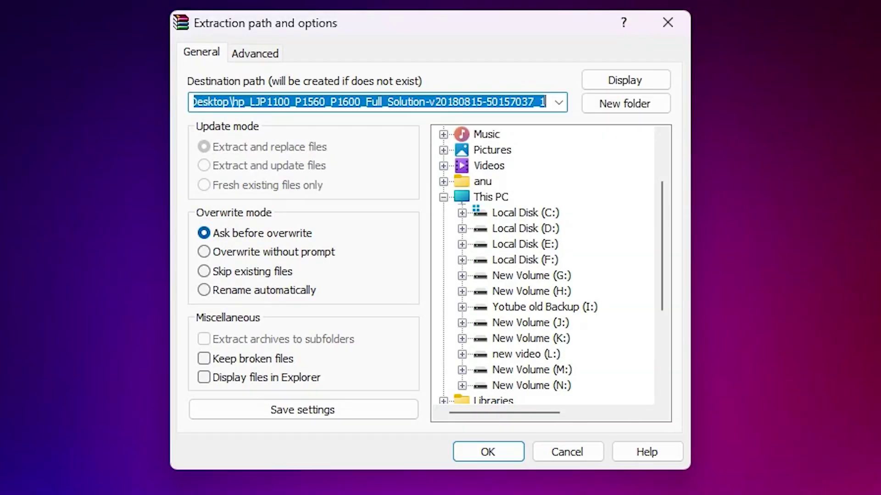
left_click(485, 450)
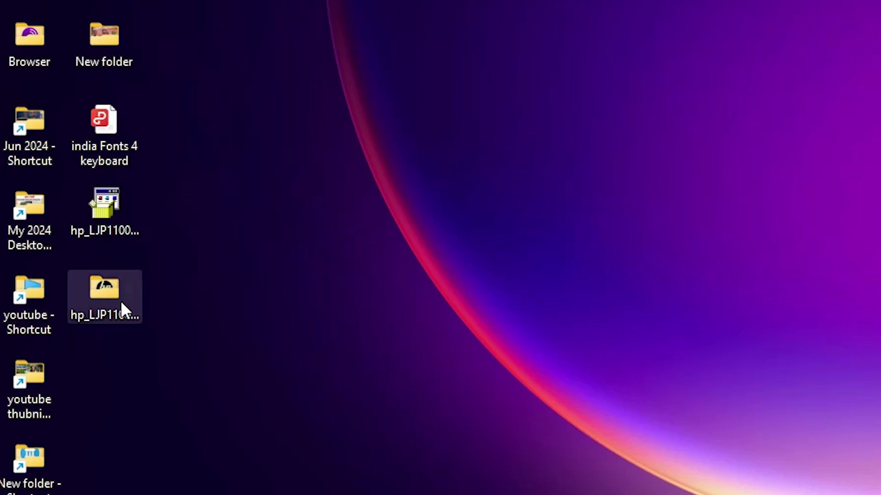
double_click(117, 299)
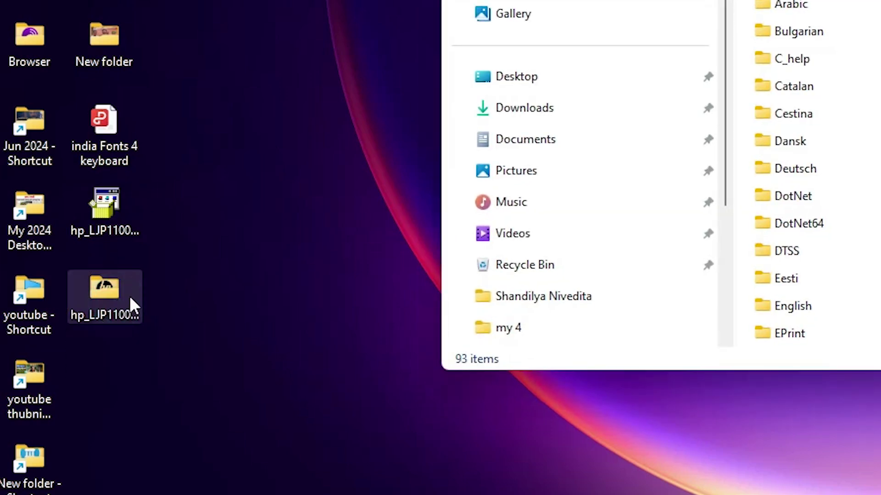
scroll(792, 351, "down", 12)
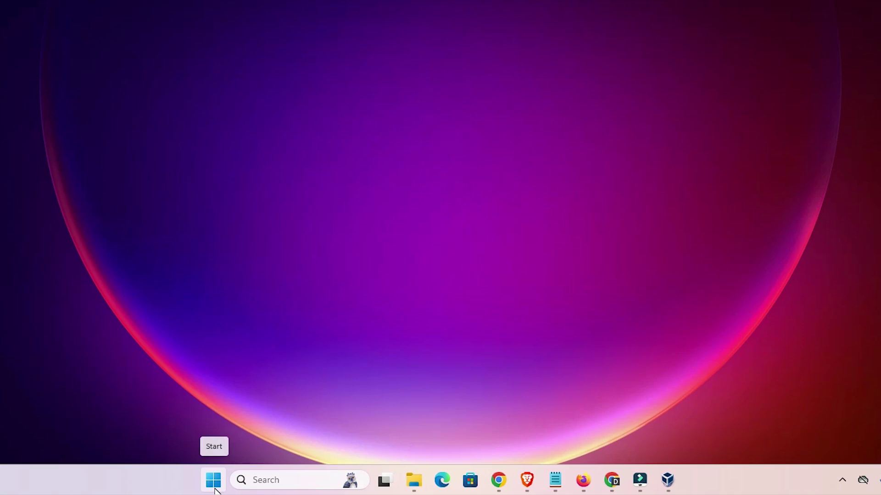
Step: Open the Printers & scanners settings, start adding a printer manually, and close the Settings window behind the wizard
left_click(214, 490)
type("pr")
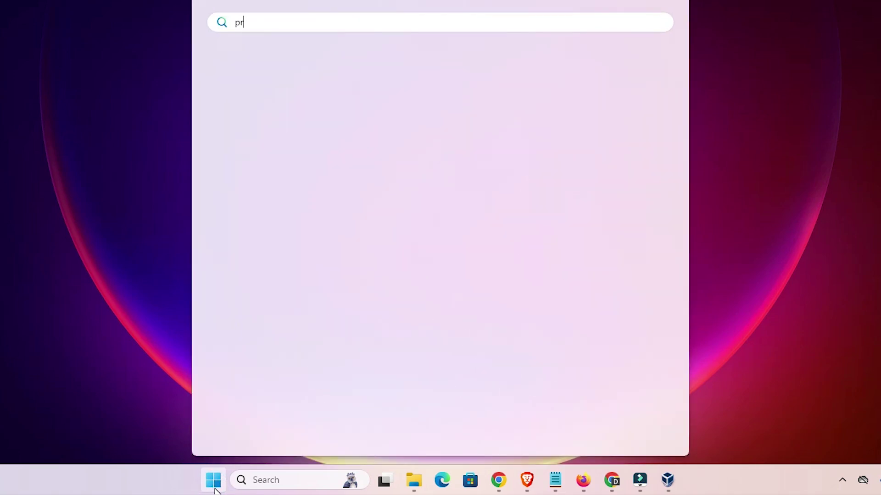
left_click(339, 120)
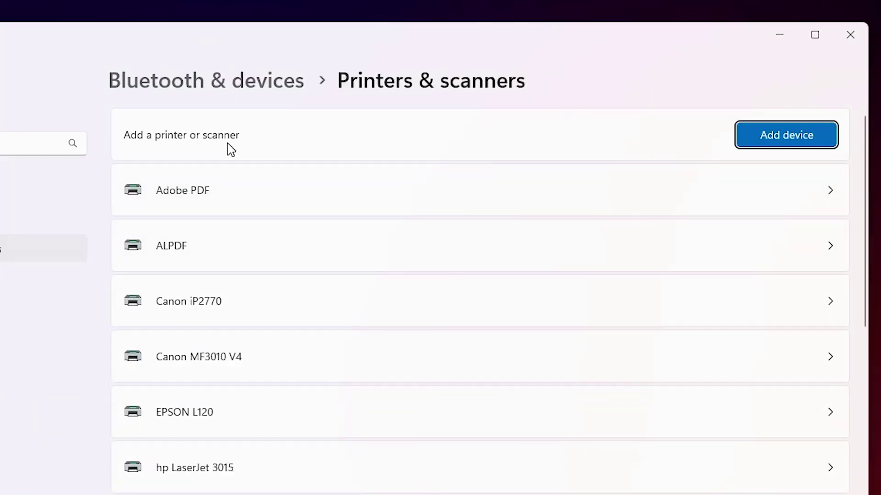
left_click(838, 139)
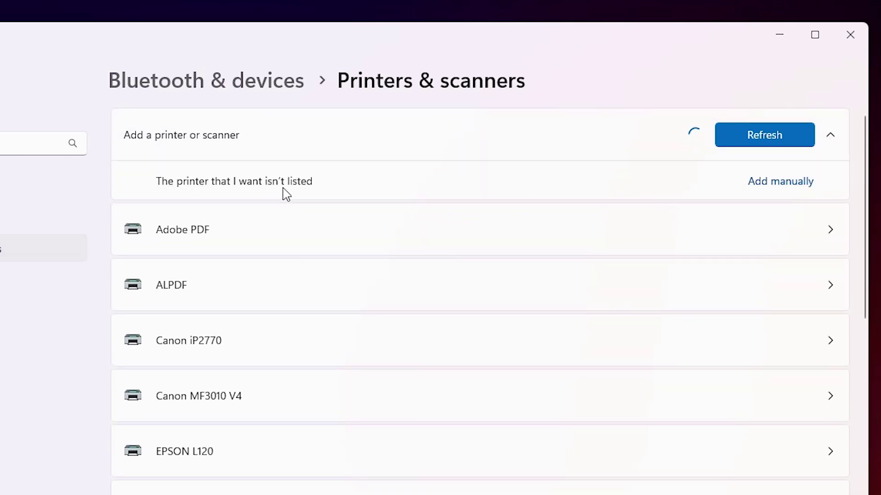
left_click(796, 194)
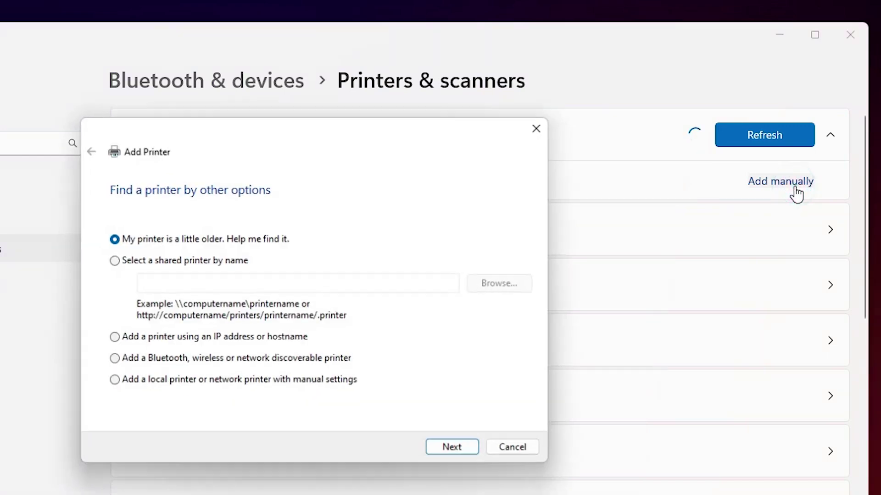
left_click(851, 35)
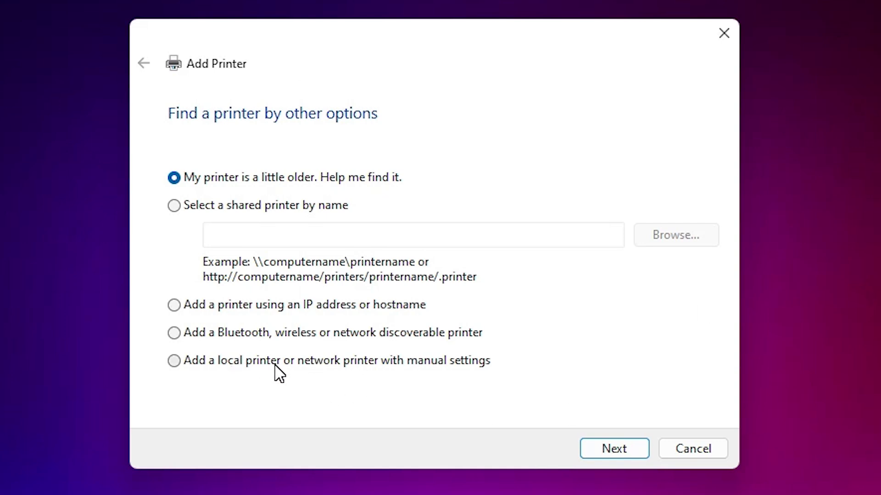
Step: Choose to add a local printer or network printer with manual settings, using the existing port USB001 (Local Port)
left_click(462, 362)
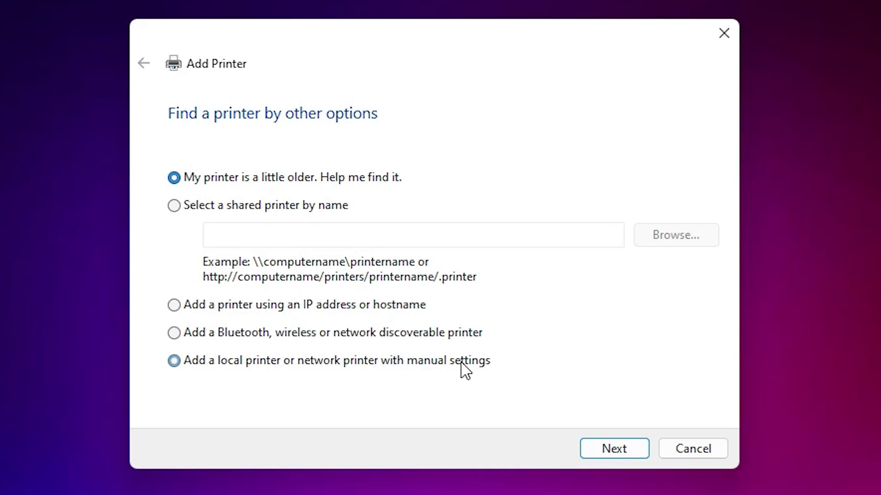
left_click(618, 449)
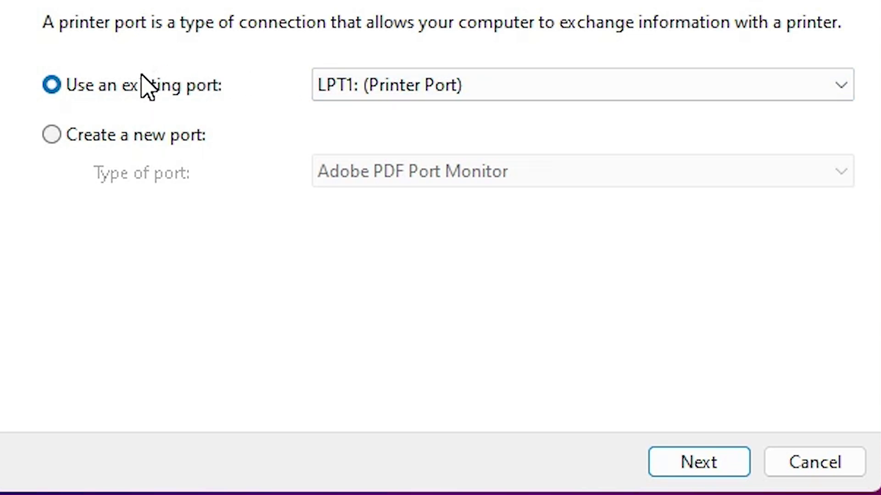
left_click(448, 90)
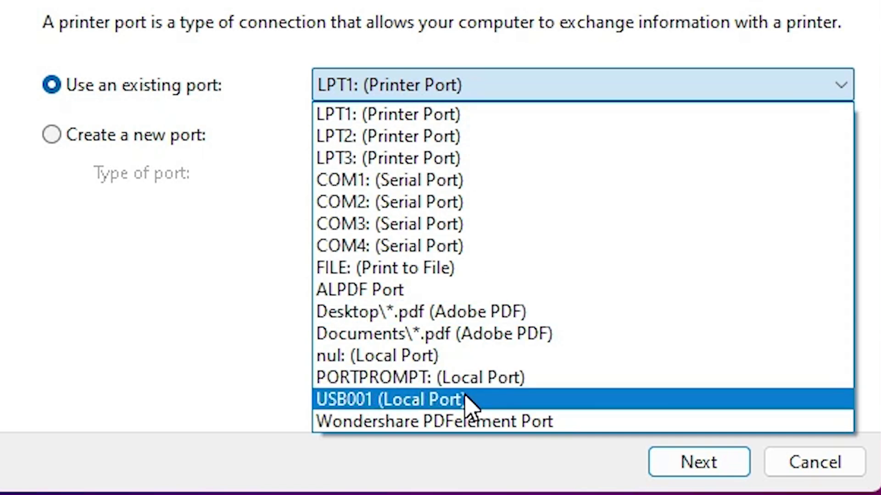
left_click(415, 400)
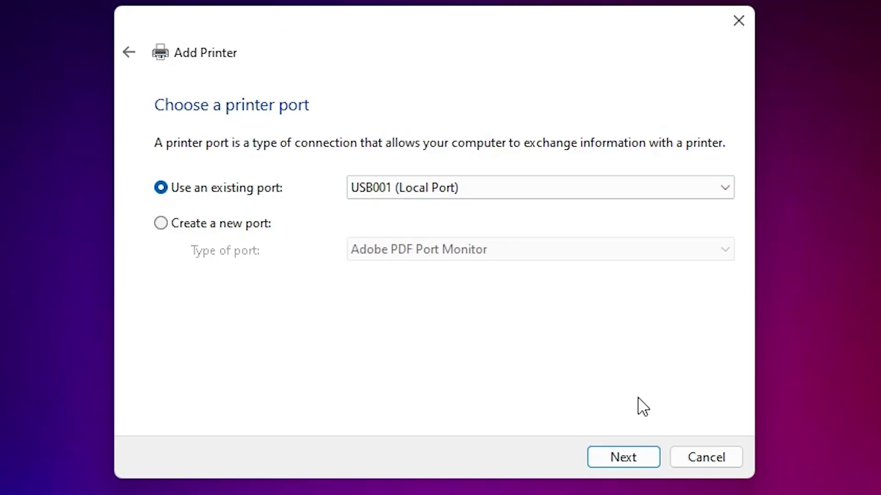
Step: Accept the port, choose to install the driver from disk, and browse to the extracted hp_LJP1100_P1560_P1600_Full_Solution folder on the desktop
left_click(624, 454)
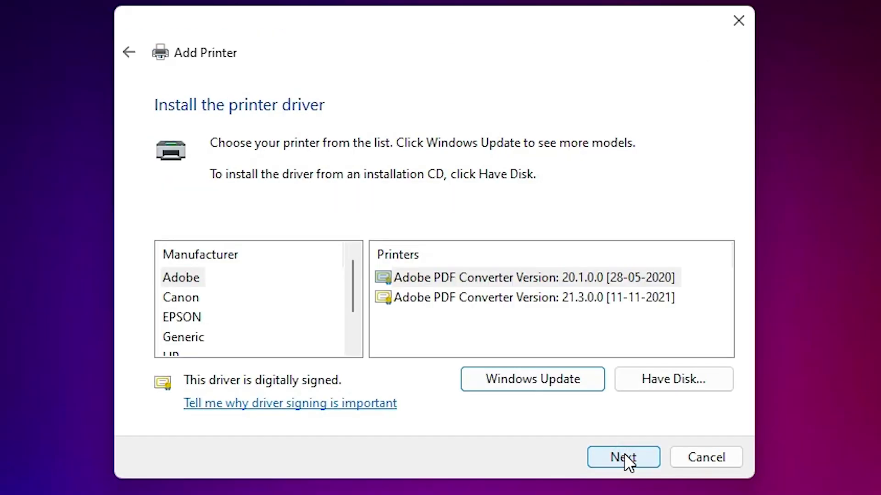
left_click(691, 379)
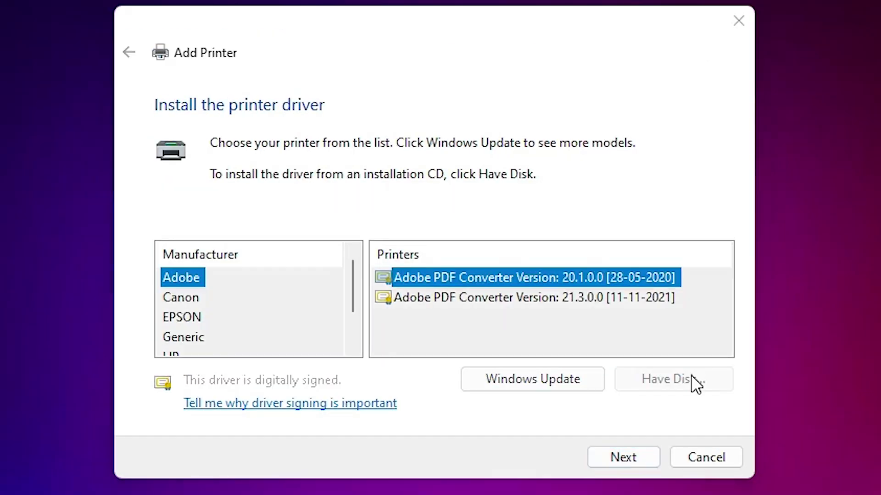
left_click(624, 348)
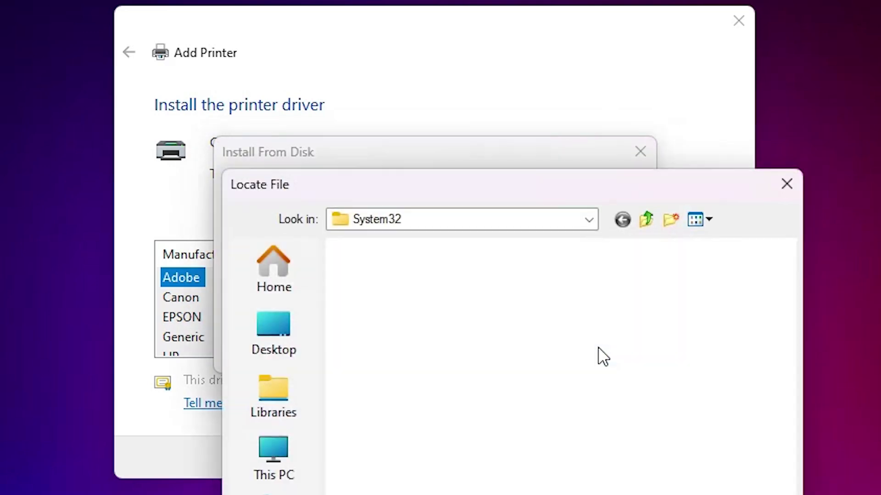
left_click(258, 184)
scroll(431, 239, "down", 10)
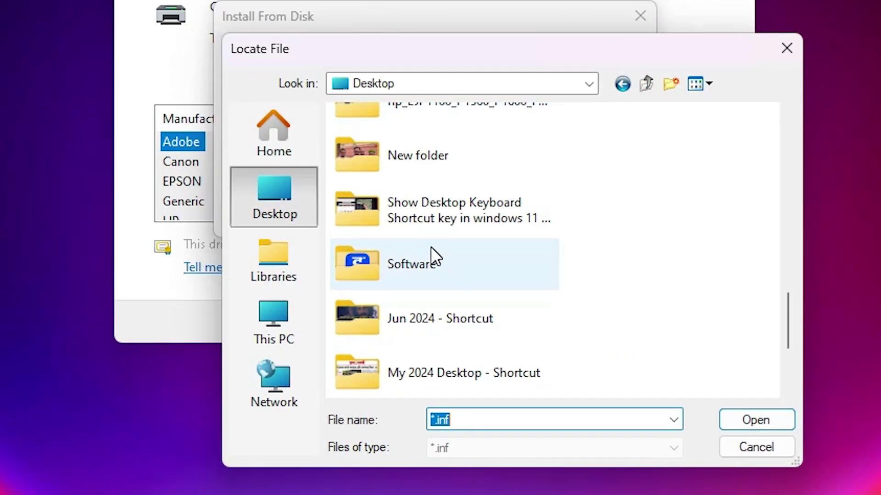
scroll(459, 248, "up", 5)
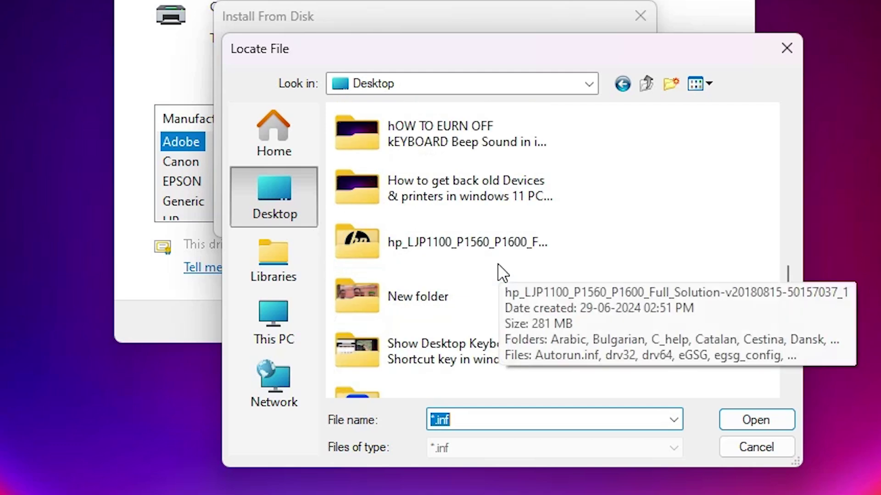
double_click(459, 246)
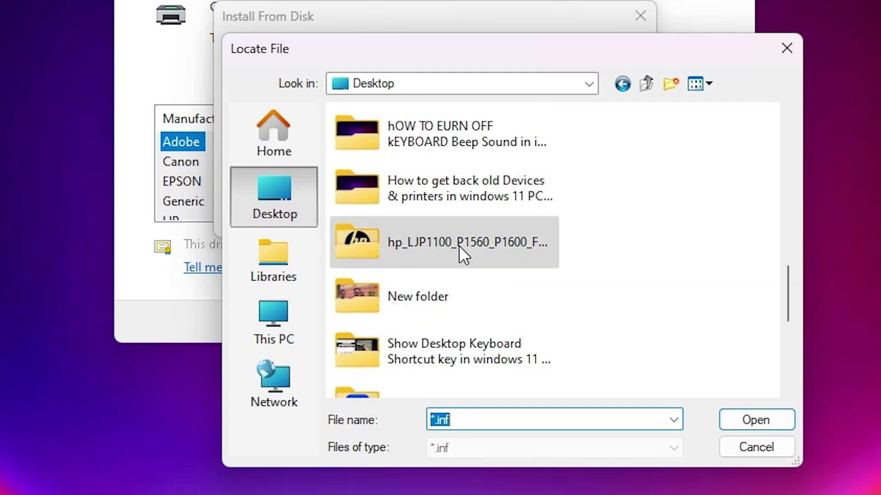
Step: Select Autorun.inf in the extracted HP folder as the driver source and load its list of printers
scroll(454, 243, "down", 12)
scroll(455, 245, "down", 2)
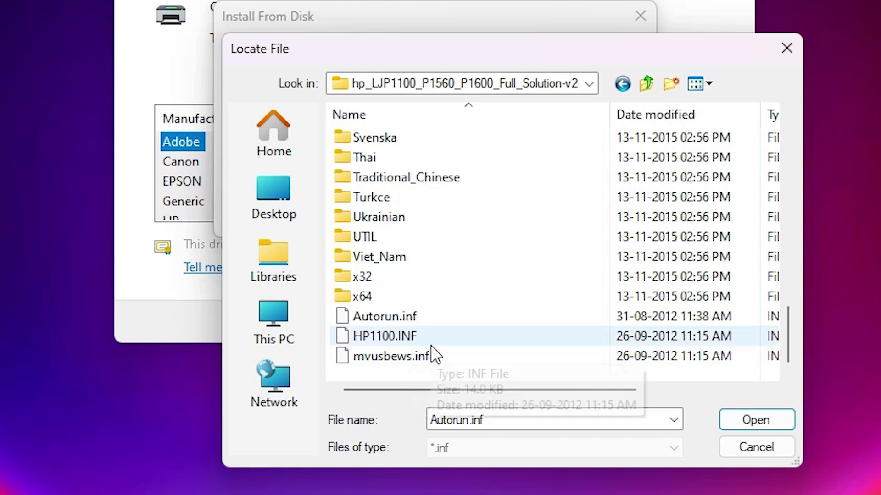
left_click(410, 322)
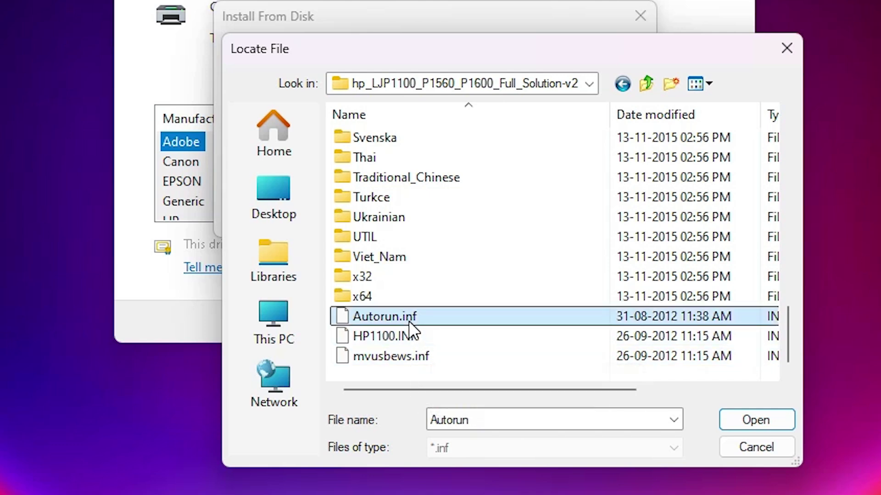
left_click(742, 422)
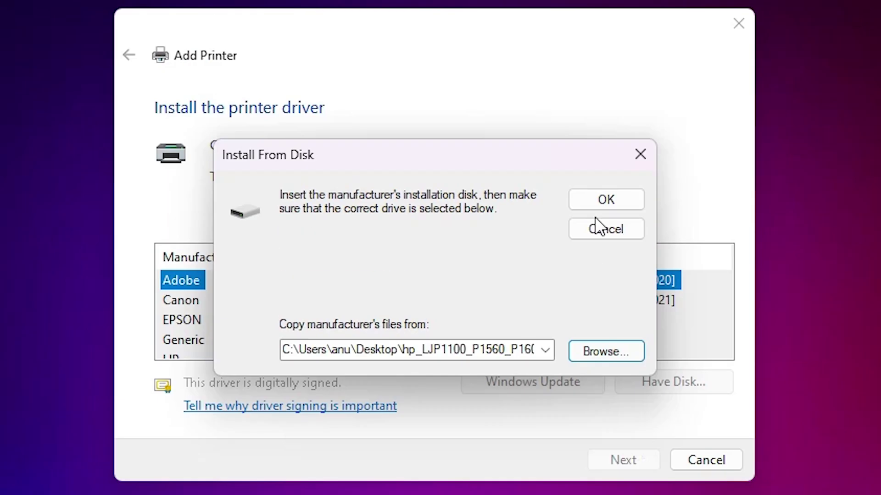
left_click(588, 197)
Step: Select HP LaserJet Professional P1566 as the printer model and continue to the printer name page
scroll(248, 284, "down", 2)
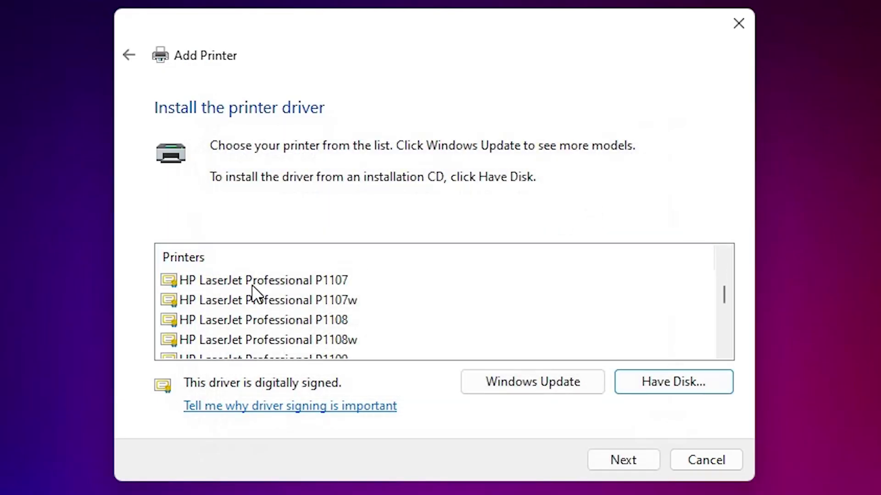
left_click(298, 340)
scroll(298, 338, "down", 2)
scroll(344, 321, "up", 1)
scroll(365, 318, "down", 1)
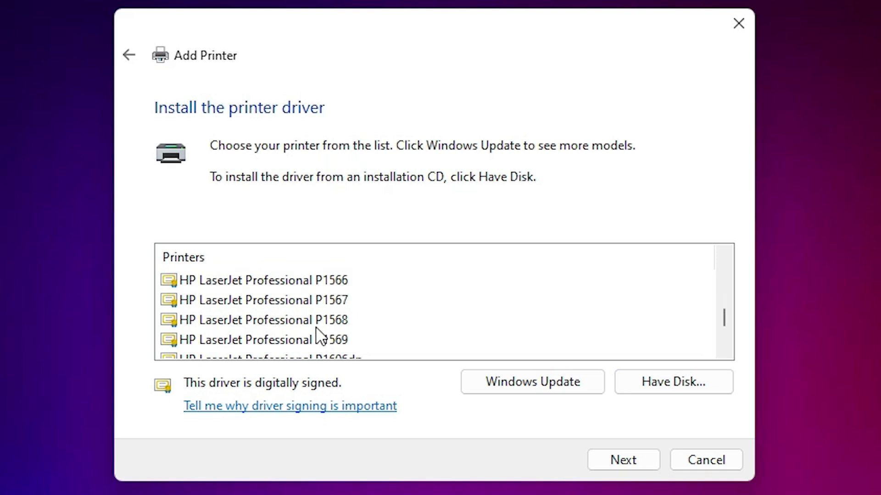
left_click(339, 319)
left_click(339, 280)
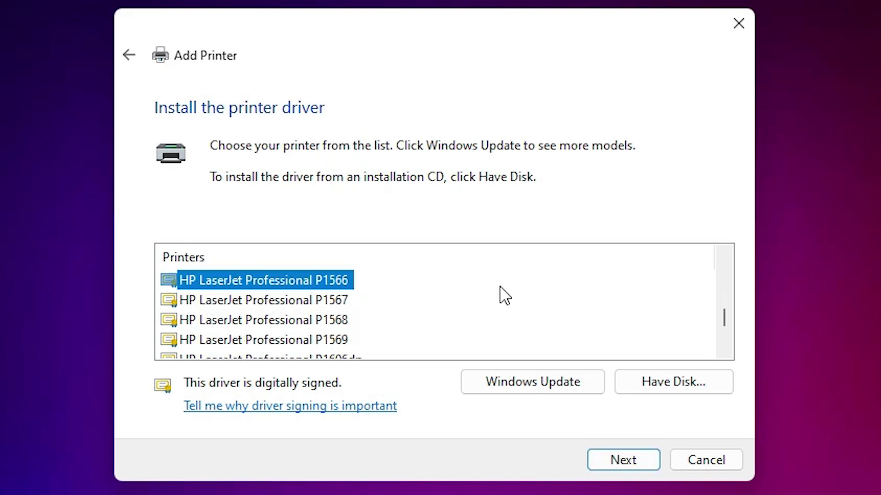
scroll(500, 286, "up", 1)
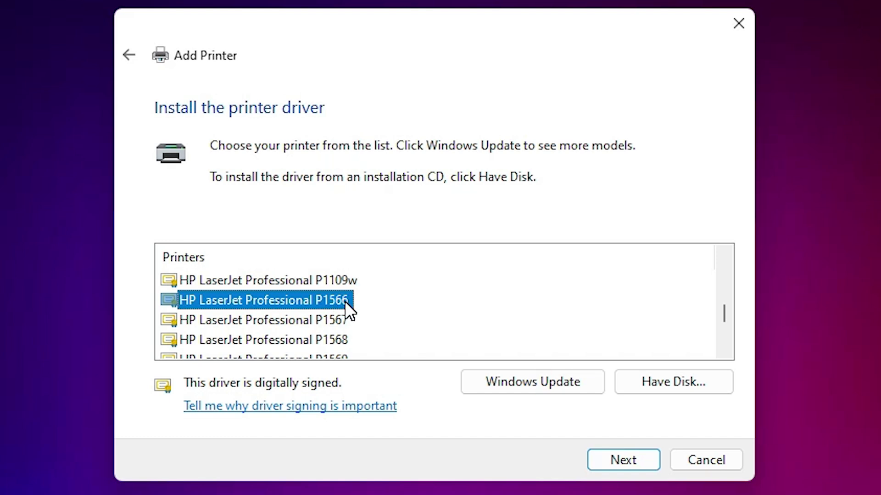
left_click(637, 461)
Step: Name the printer "HP LaserJet pro P1566" and finish the wizard without sharing the printer
double_click(384, 146)
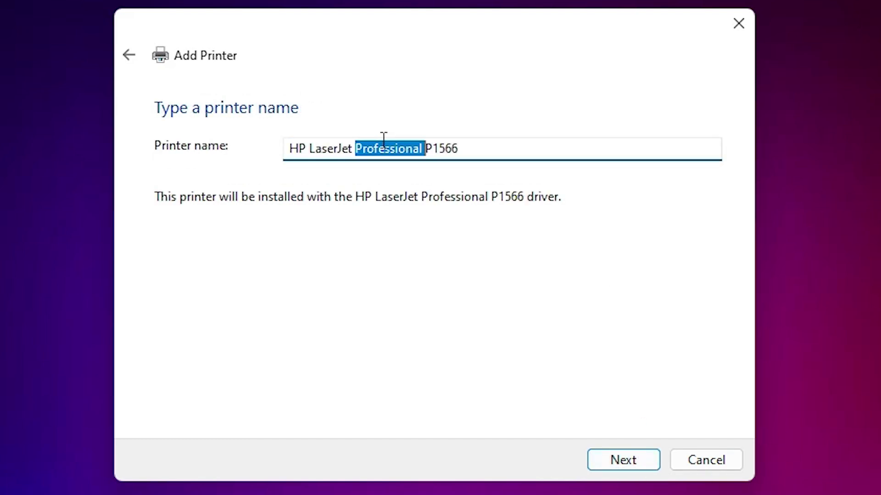
type("pro")
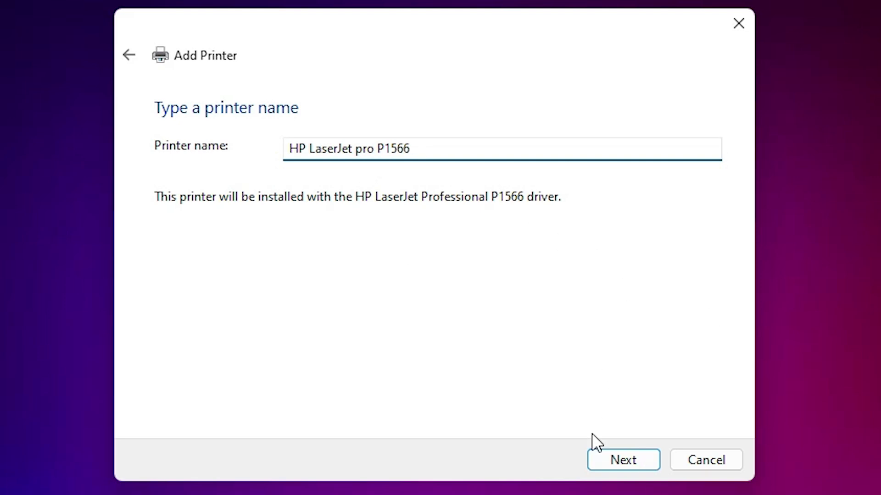
left_click(622, 461)
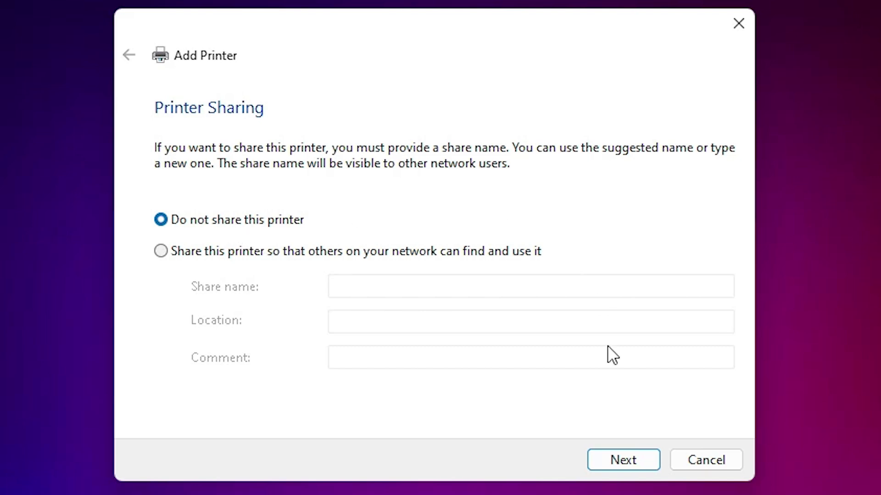
left_click(616, 459)
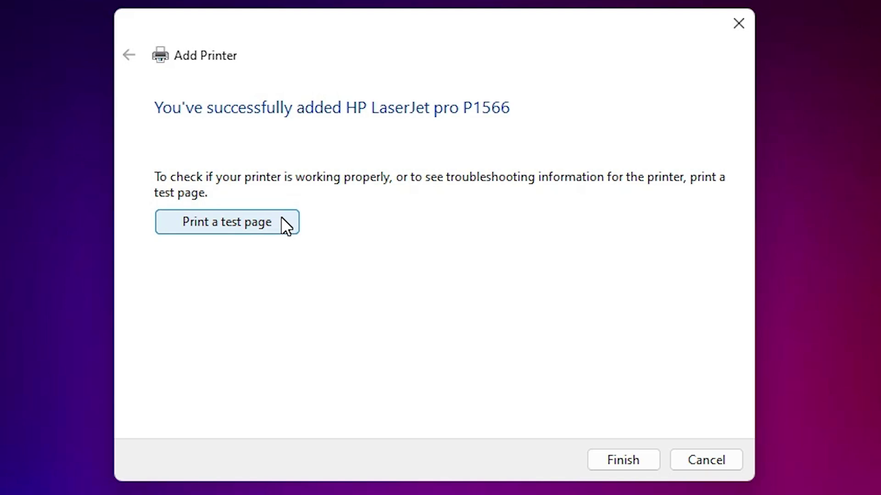
left_click(640, 456)
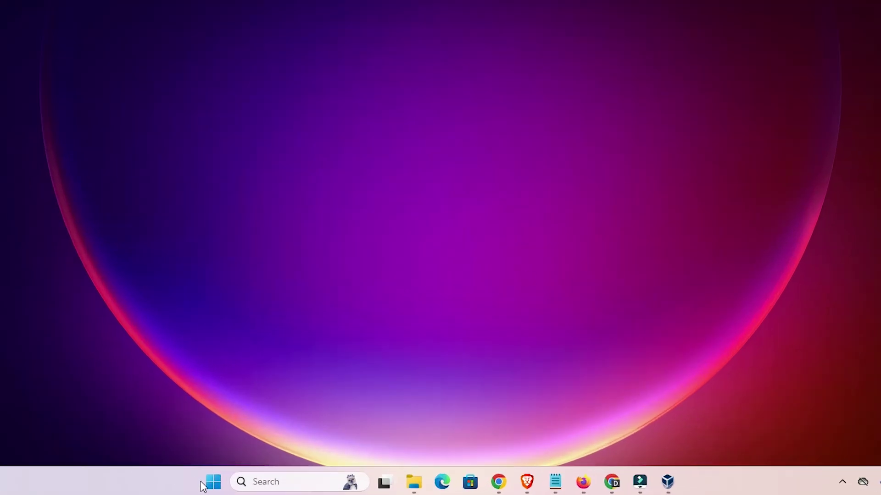
Step: Open the Printers & scanners settings and check the device list for HP LaserJet pro P1566
left_click(208, 485)
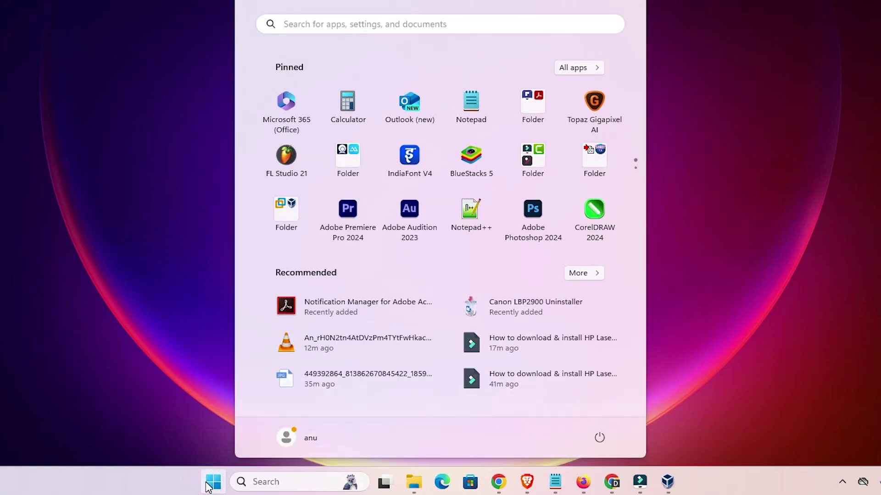
type("pr")
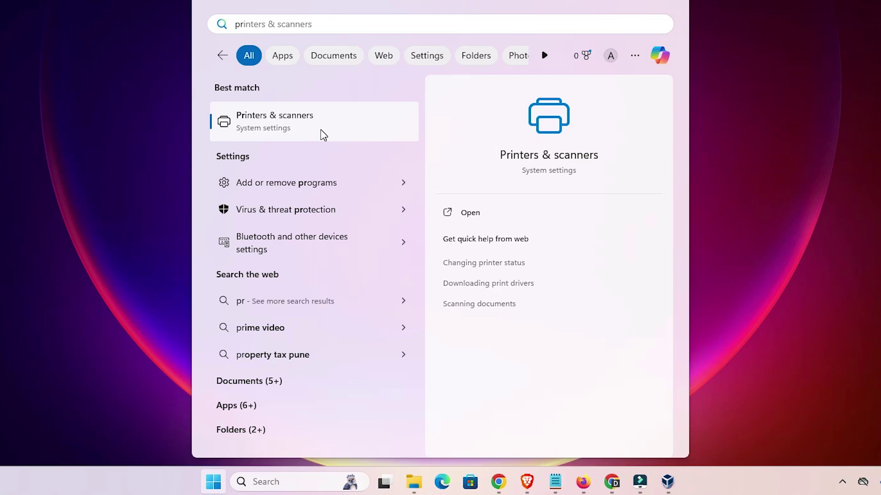
left_click(323, 135)
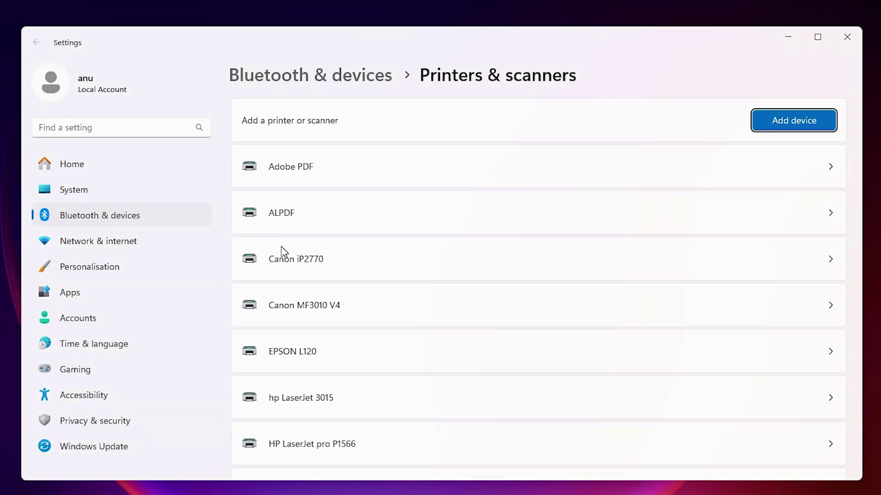
scroll(406, 351, "down", 3)
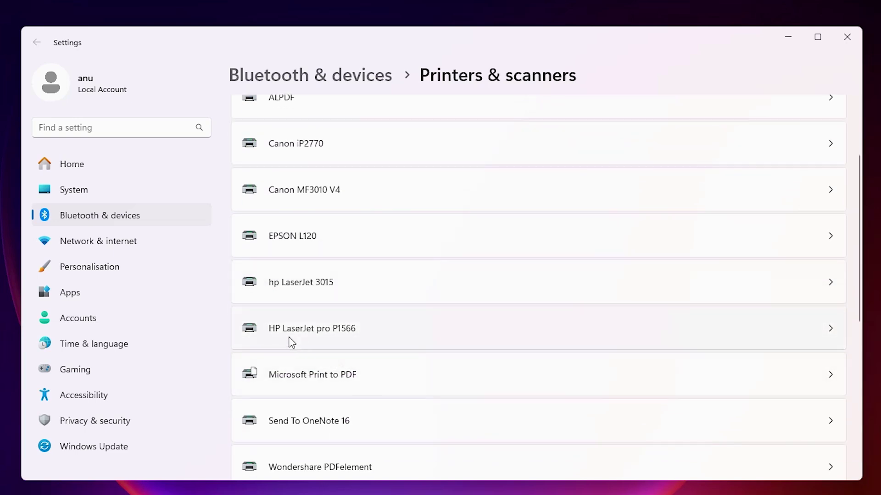